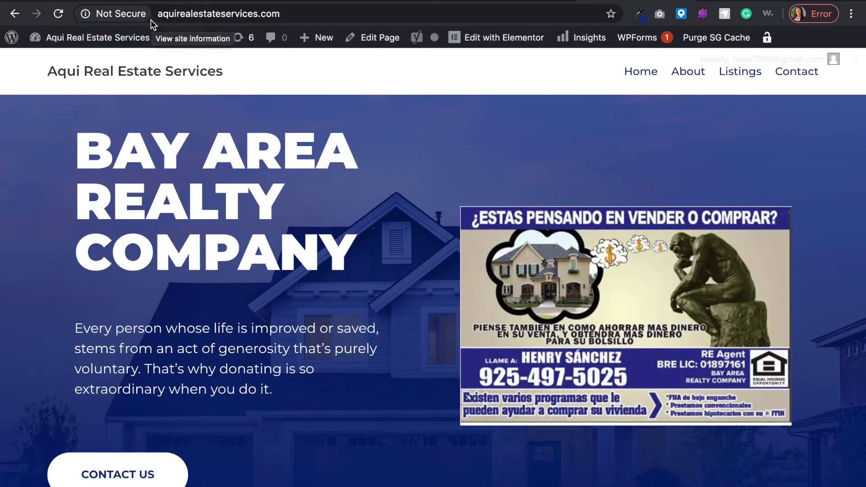
Check the site's connection security, then show the SiteGround SSL Manager with Site Tools navigation expanded
{"action": "left_click", "coordinate": [137, 16]}
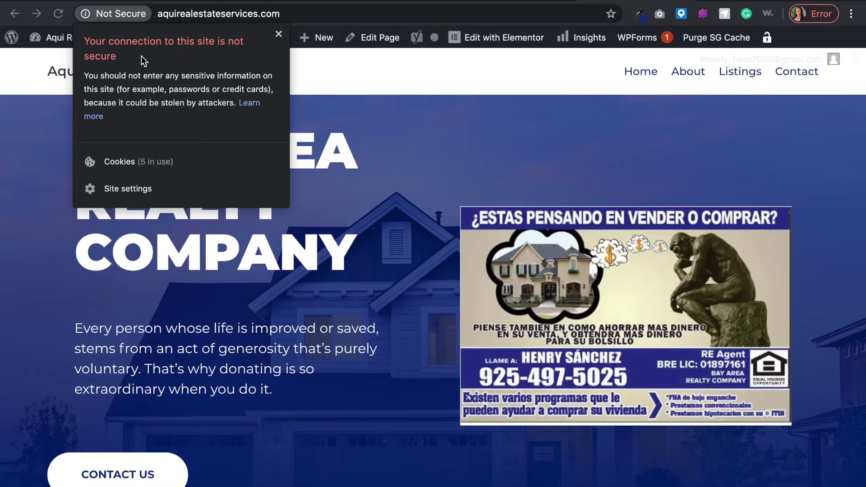
{"action": "left_click", "coordinate": [371, 116]}
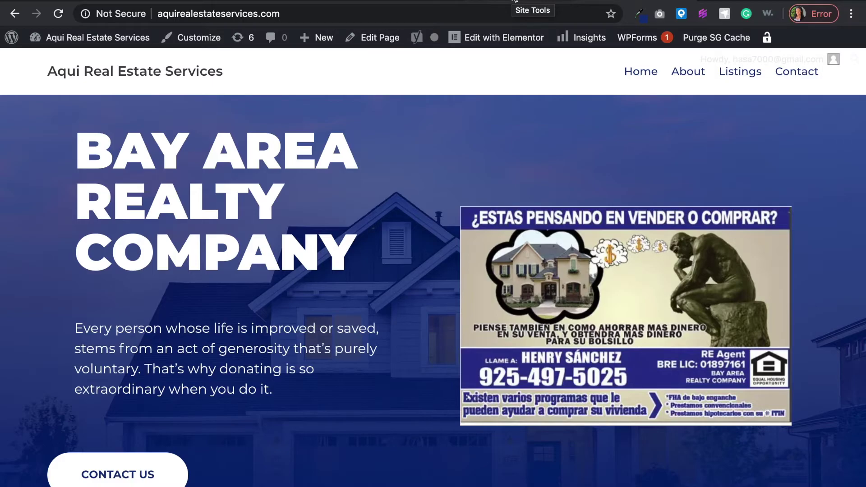
{"action": "left_click", "coordinate": [514, 1]}
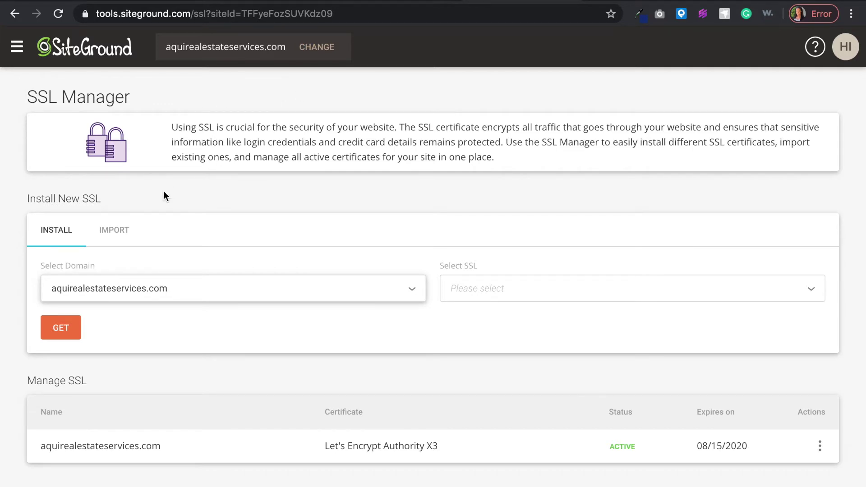
{"action": "left_click", "coordinate": [658, 2]}
{"action": "left_click", "coordinate": [17, 47]}
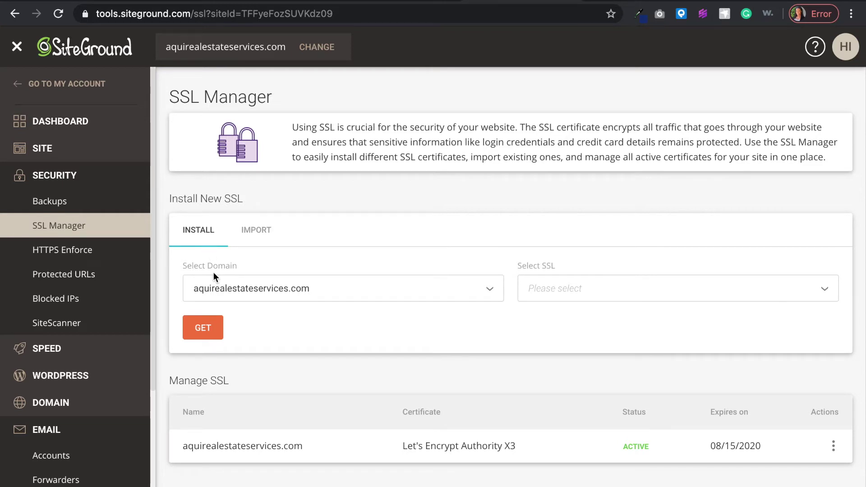
{"action": "left_click", "coordinate": [230, 287]}
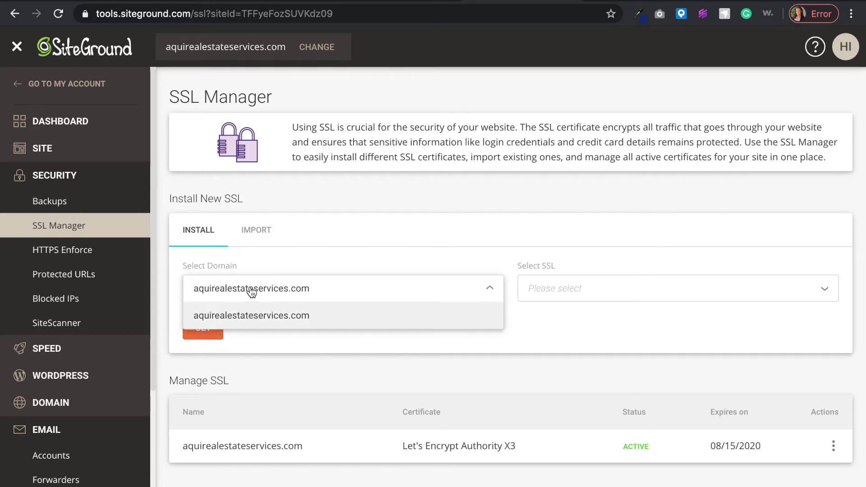
{"action": "left_click", "coordinate": [255, 317]}
{"action": "left_click", "coordinate": [572, 297]}
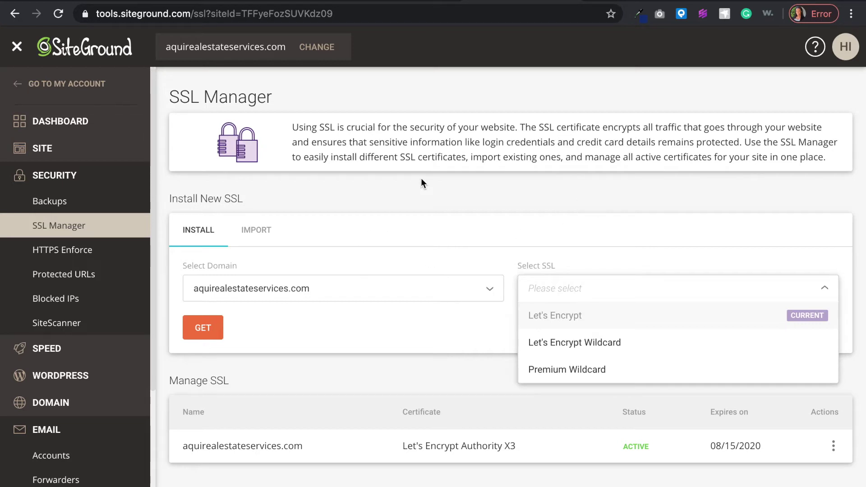
{"action": "left_click", "coordinate": [240, 349]}
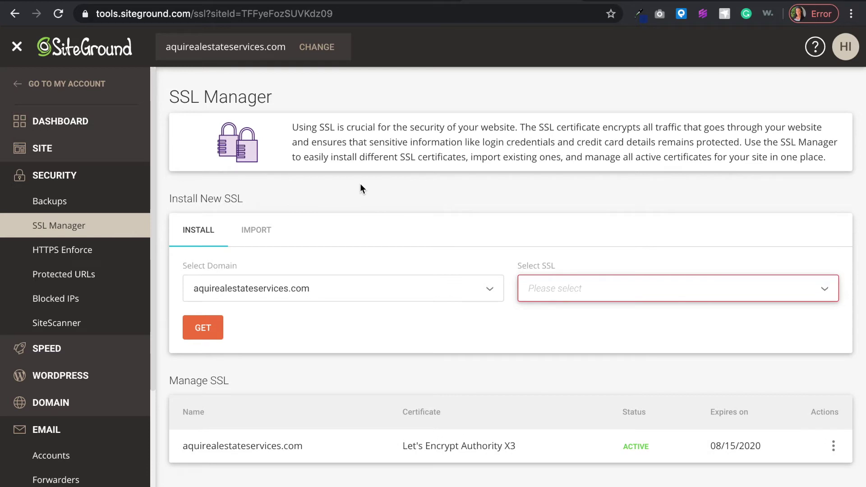
{"action": "left_click_drag", "start_coordinate": [615, 0], "coordinate": [615, 1]}
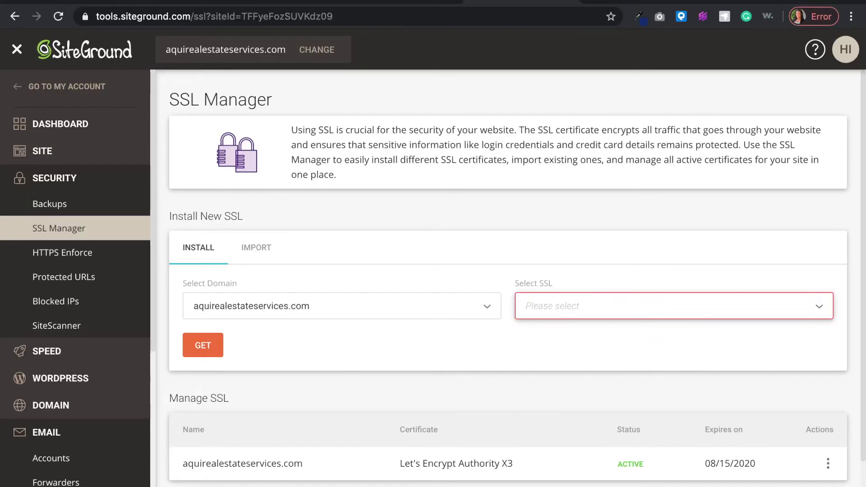
{"action": "left_click", "coordinate": [615, 1]}
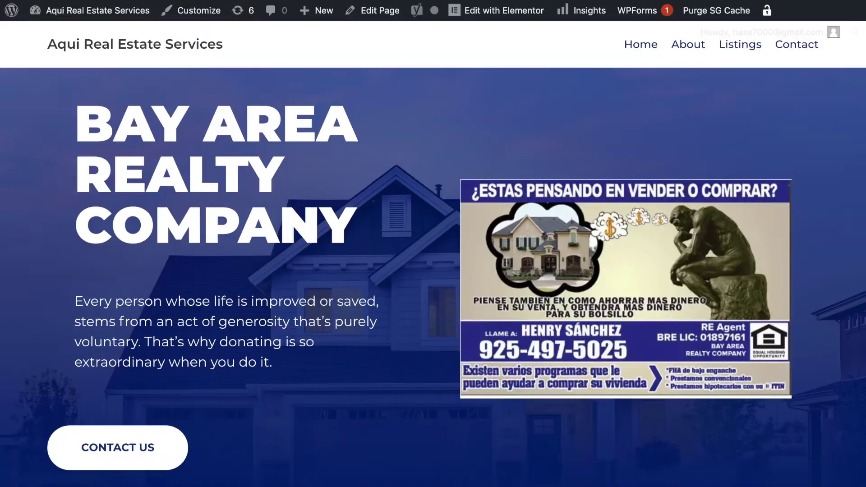
{"action": "left_click", "coordinate": [504, 6]}
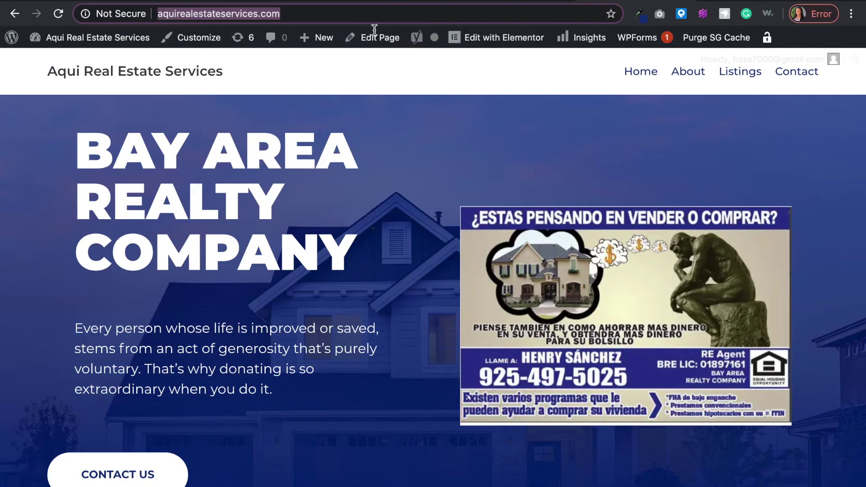
{"action": "left_click", "coordinate": [640, 1]}
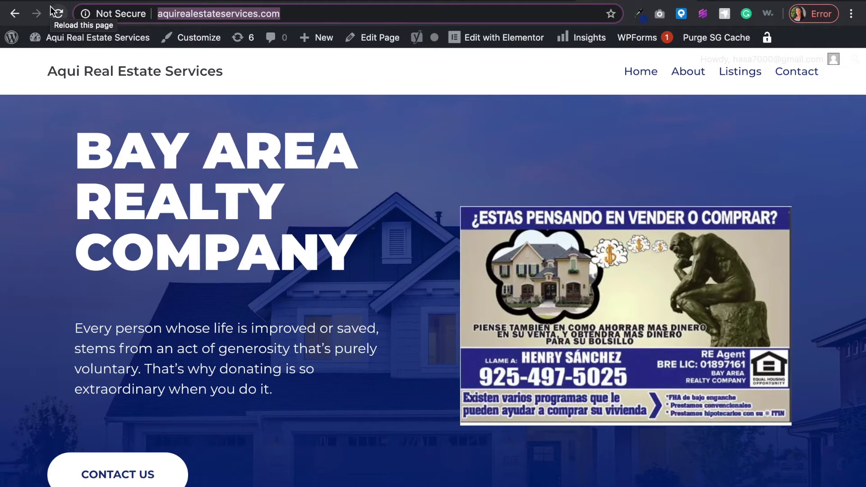
{"action": "left_click", "coordinate": [58, 15]}
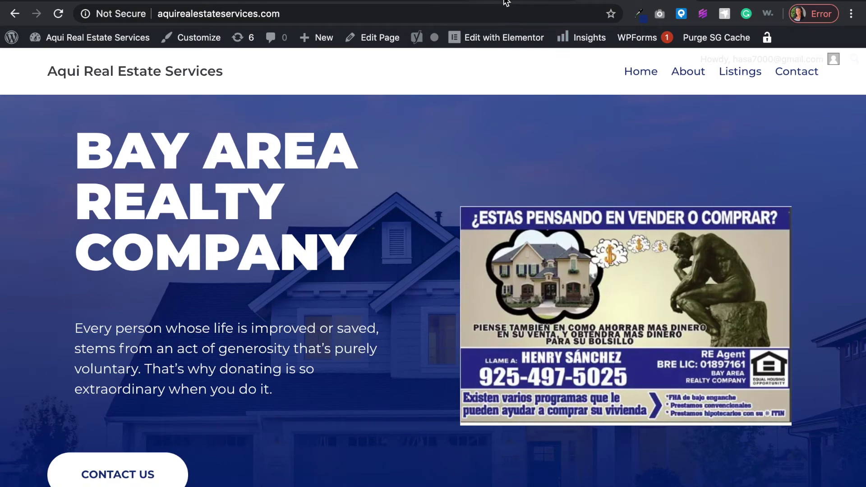
{"action": "left_click", "coordinate": [505, 2]}
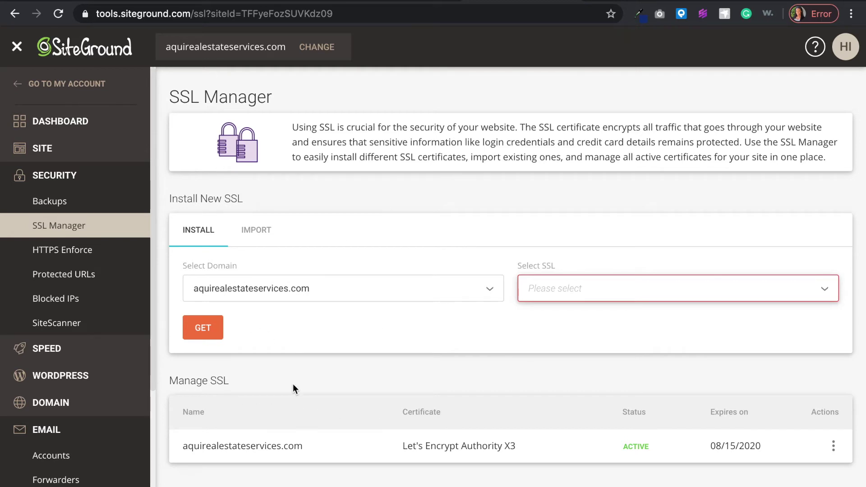
{"action": "left_click", "coordinate": [614, 4]}
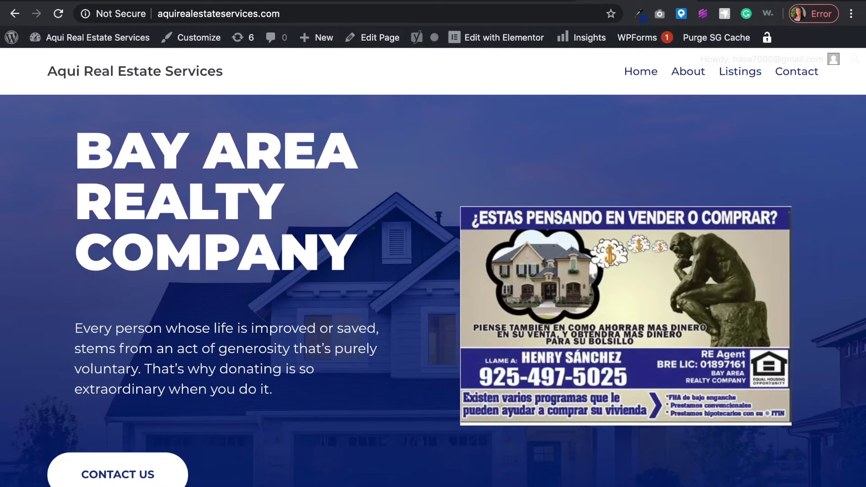
{"action": "key", "text": "ctrl+shift+Tab"}
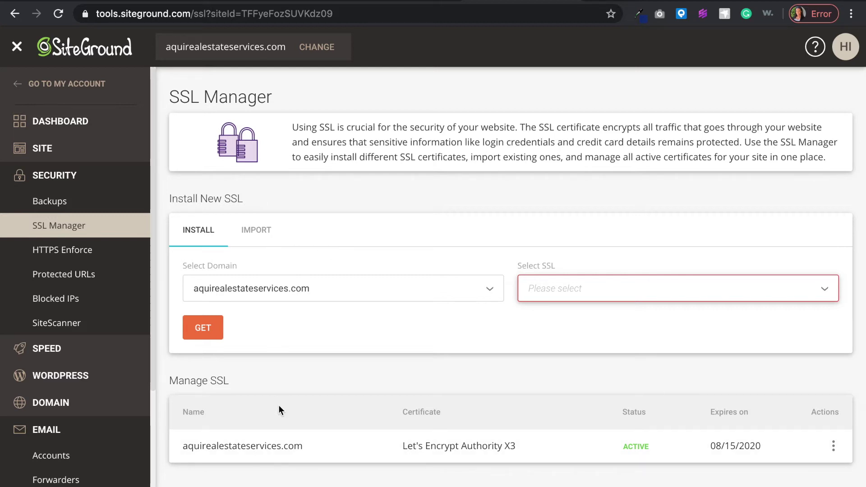
Confirm HTTPS Enforce is still off, then go back via SSL Manager to the website
{"action": "left_click", "coordinate": [75, 259]}
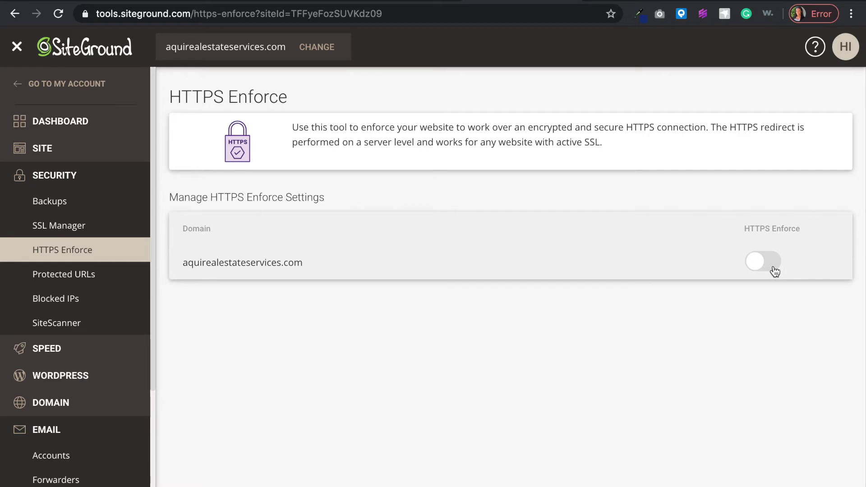
{"action": "left_click", "coordinate": [96, 227]}
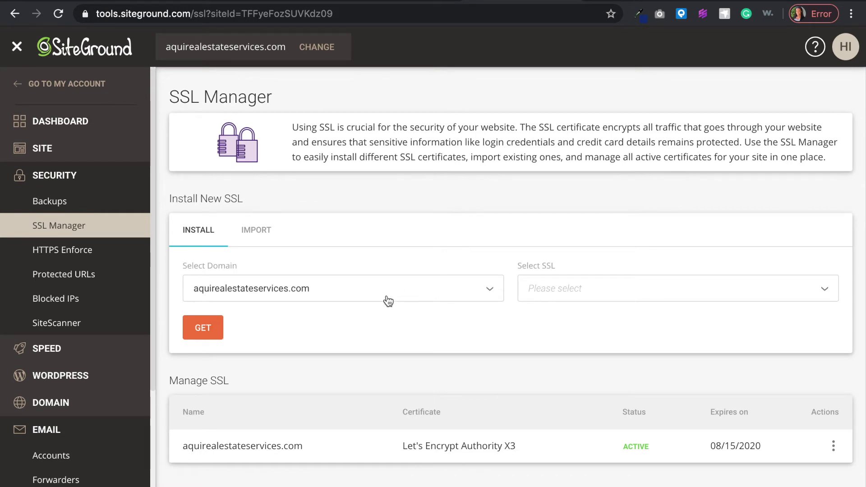
{"action": "left_click", "coordinate": [602, 3]}
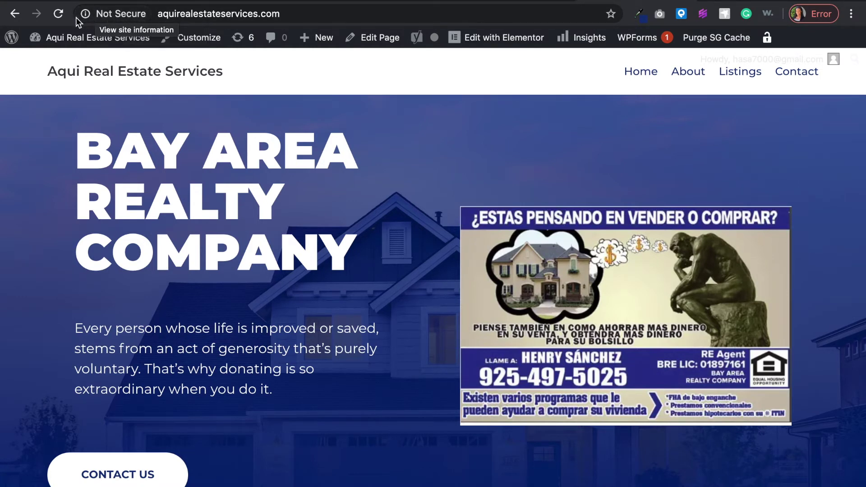
Search the WordPress plugin directory for 'really simple ssl'
{"action": "left_click", "coordinate": [122, 40]}
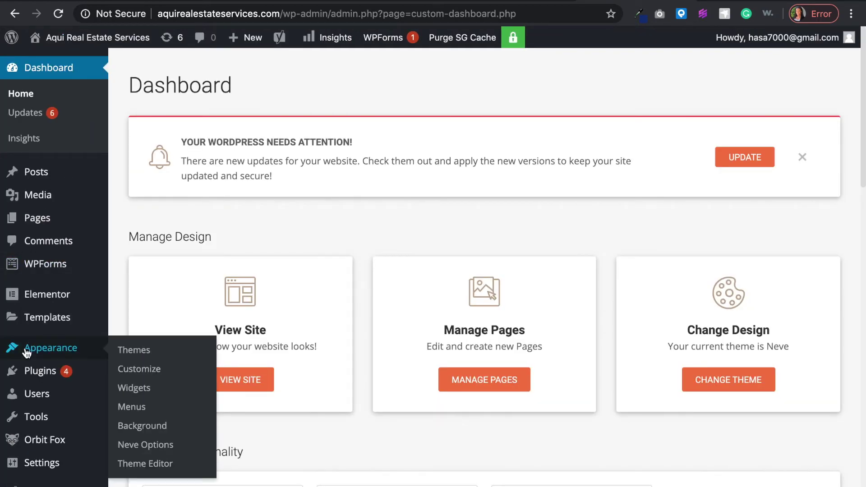
{"action": "scroll", "coordinate": [36, 345], "scroll_direction": "down", "scroll_amount": 2}
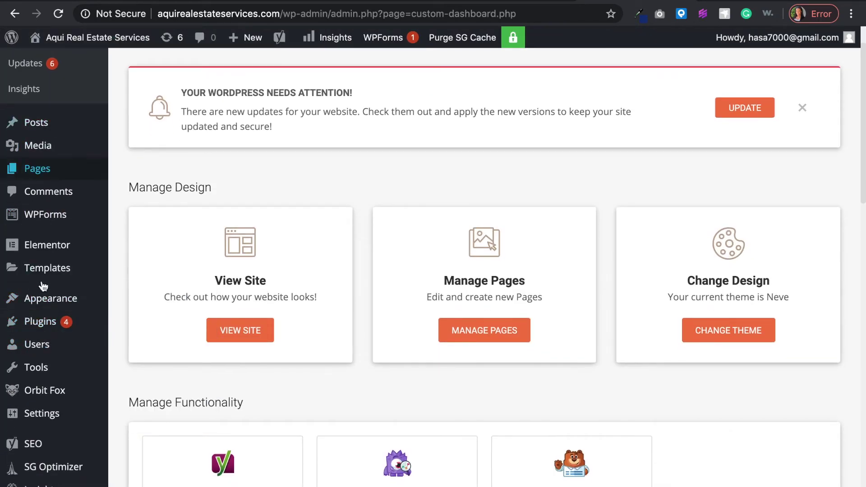
{"action": "mouse_move", "coordinate": [51, 326]}
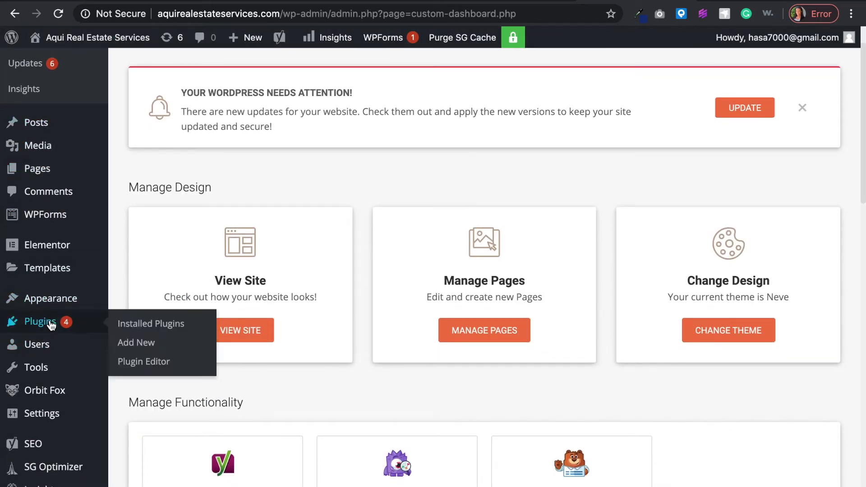
{"action": "left_click", "coordinate": [146, 347]}
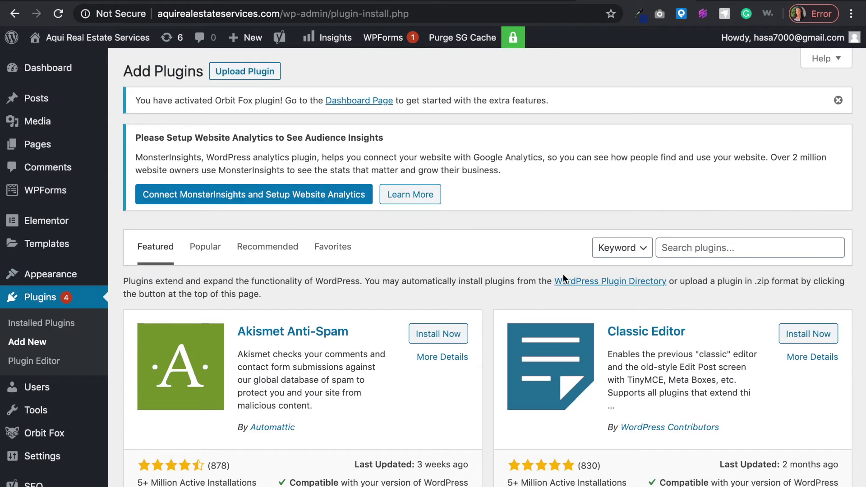
{"action": "left_click", "coordinate": [693, 252]}
{"action": "type", "text": "rea"}
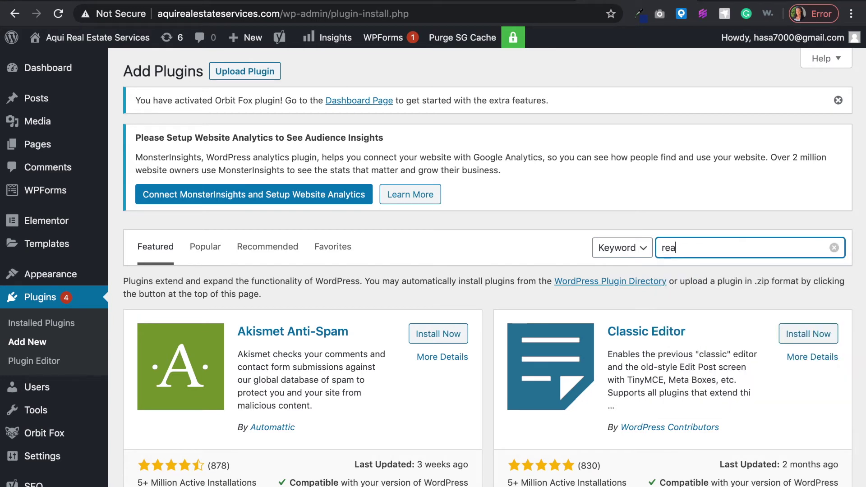
{"action": "type", "text": "lly simple ssl"}
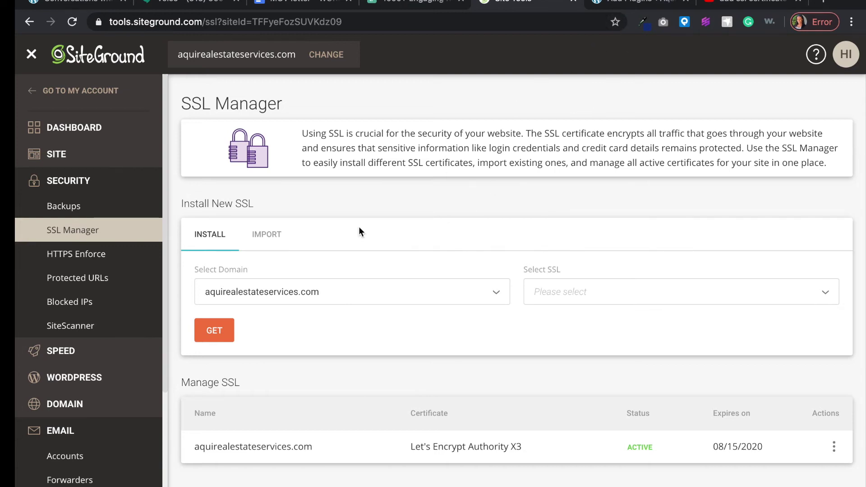
Install and activate the Really Simple SSL plugin from the search results
{"action": "key", "text": "ctrl+Tab"}
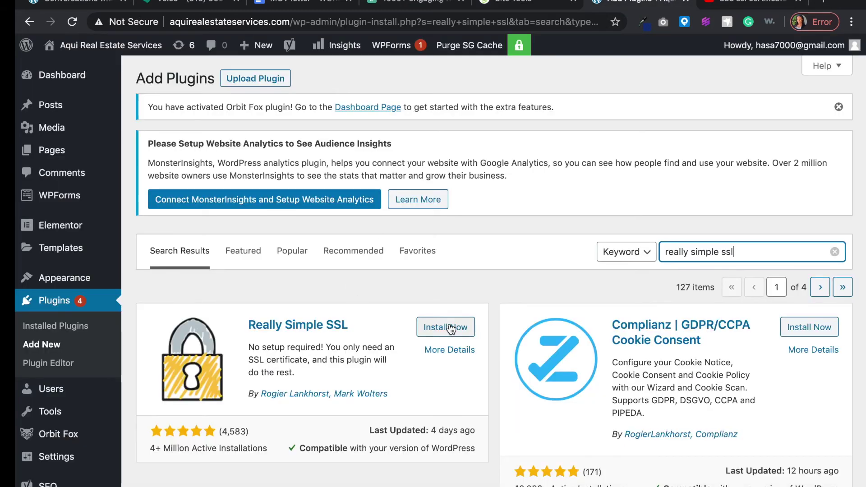
{"action": "left_click", "coordinate": [468, 329]}
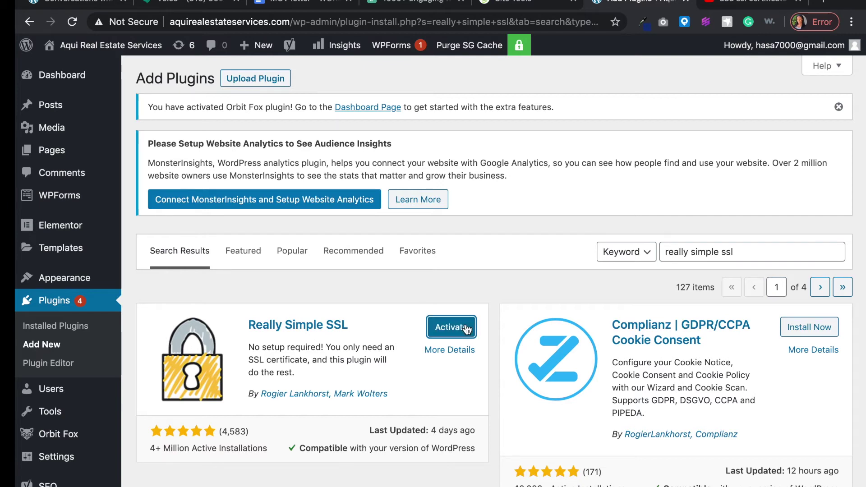
{"action": "left_click", "coordinate": [455, 332]}
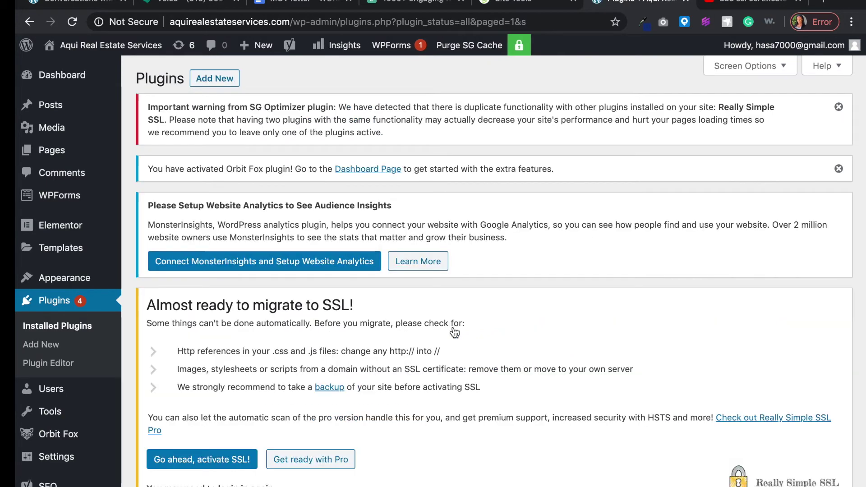
{"action": "scroll", "coordinate": [311, 293], "scroll_direction": "down", "scroll_amount": 3}
{"action": "scroll", "coordinate": [271, 293], "scroll_direction": "up", "scroll_amount": 2}
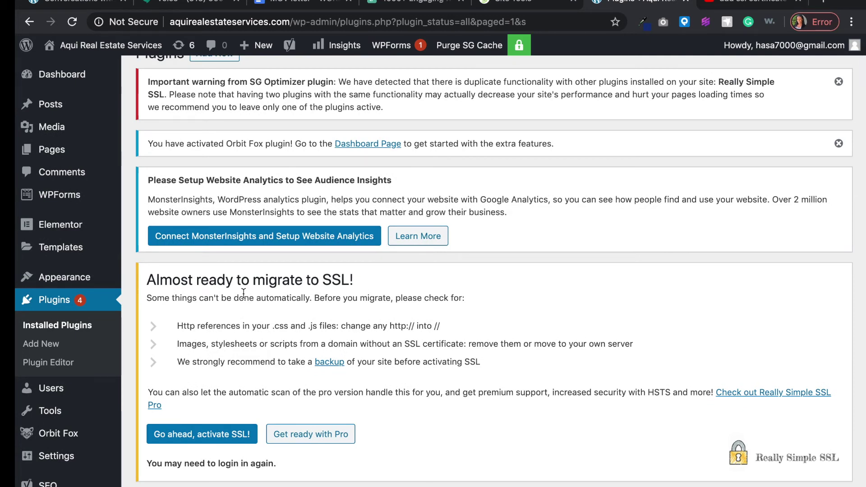
{"action": "left_click_drag", "start_coordinate": [150, 81], "coordinate": [332, 82]}
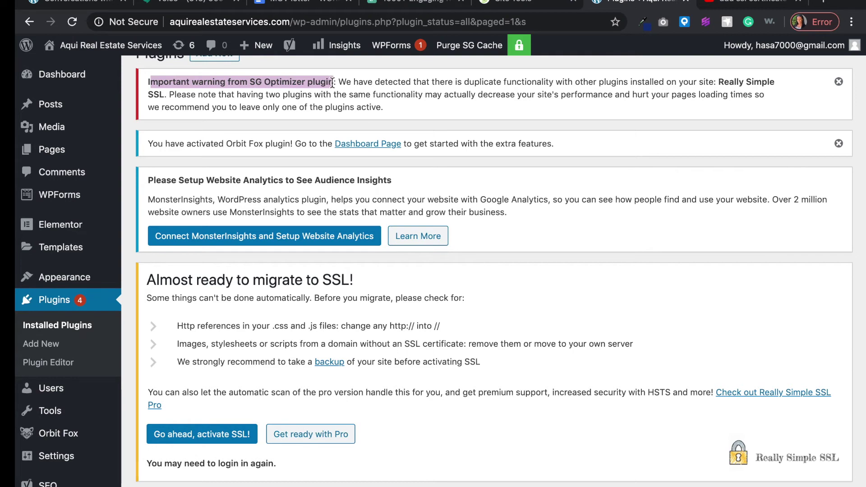
{"action": "triple_click", "coordinate": [323, 97]}
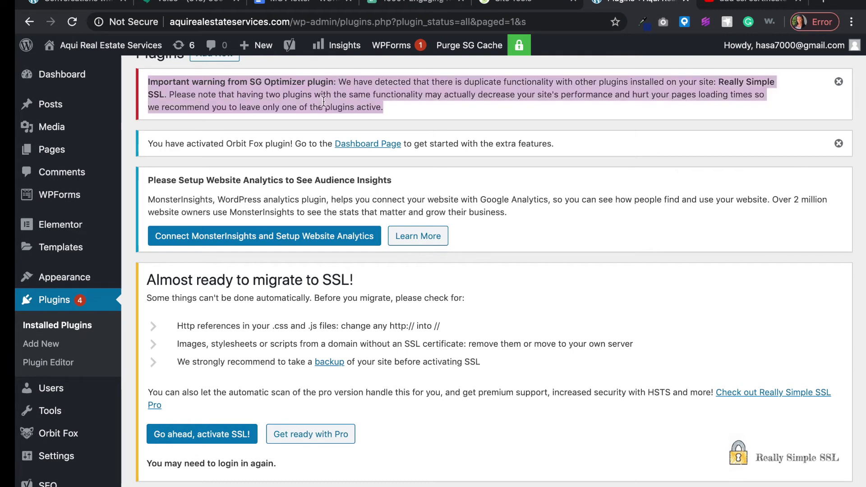
{"action": "left_click", "coordinate": [397, 112]}
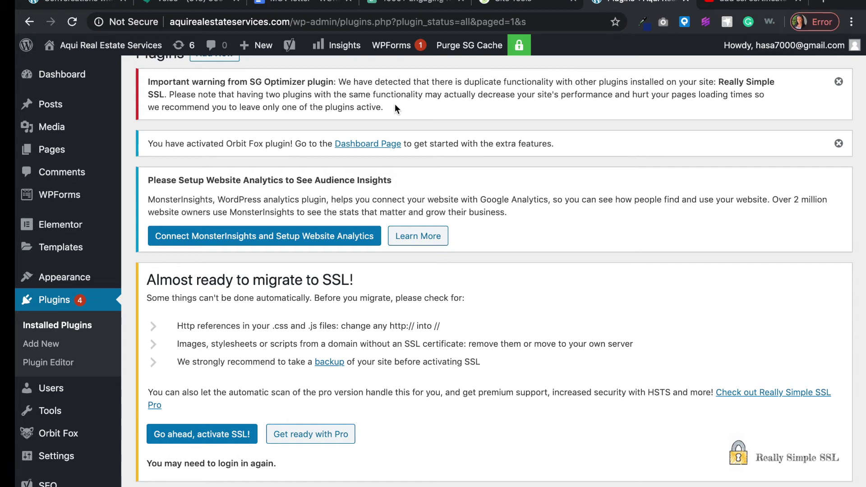
{"action": "left_click_drag", "start_coordinate": [395, 107], "coordinate": [204, 96]}
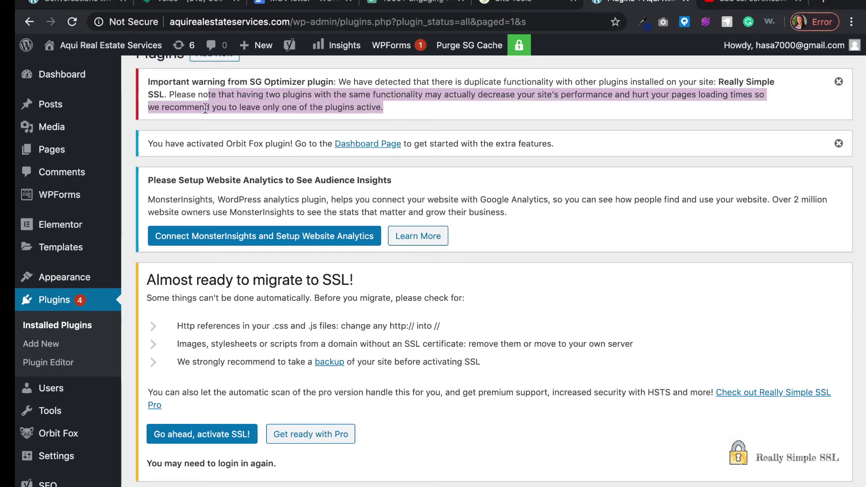
{"action": "scroll", "coordinate": [190, 242], "scroll_direction": "down", "scroll_amount": 3}
{"action": "scroll", "coordinate": [189, 242], "scroll_direction": "down", "scroll_amount": 2}
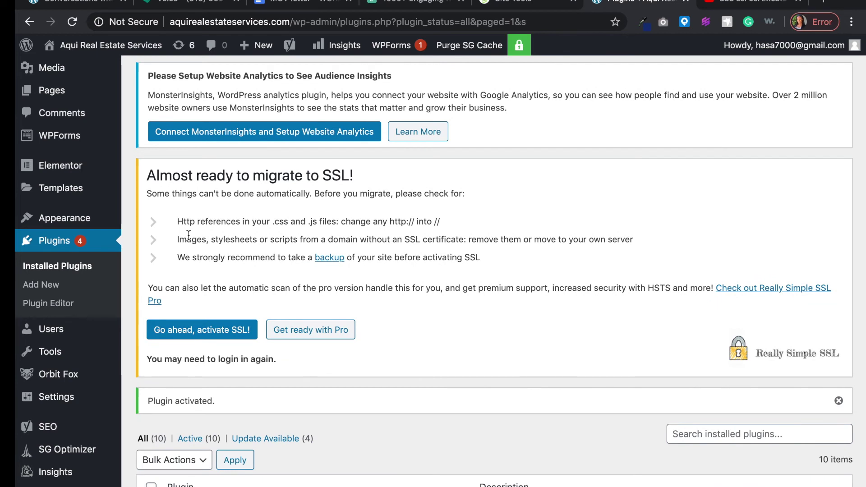
{"action": "scroll", "coordinate": [74, 401], "scroll_direction": "down", "scroll_amount": 1}
{"action": "mouse_move", "coordinate": [74, 401]}
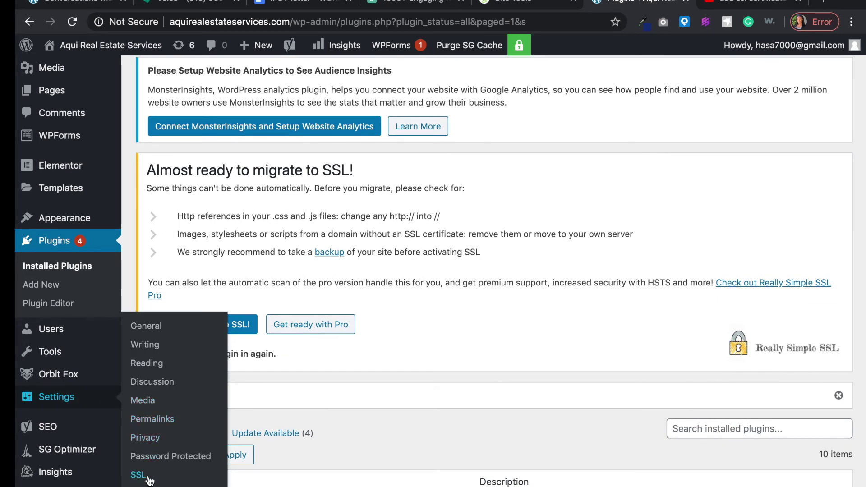
Activate SSL site-wide in Really Simple SSL and enable the recommended 301 .htaccess redirect
{"action": "left_click", "coordinate": [149, 476]}
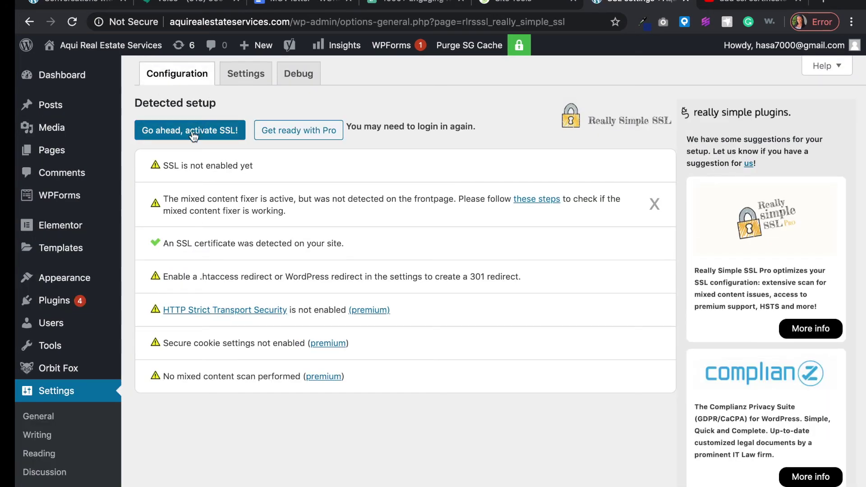
{"action": "left_click", "coordinate": [192, 136]}
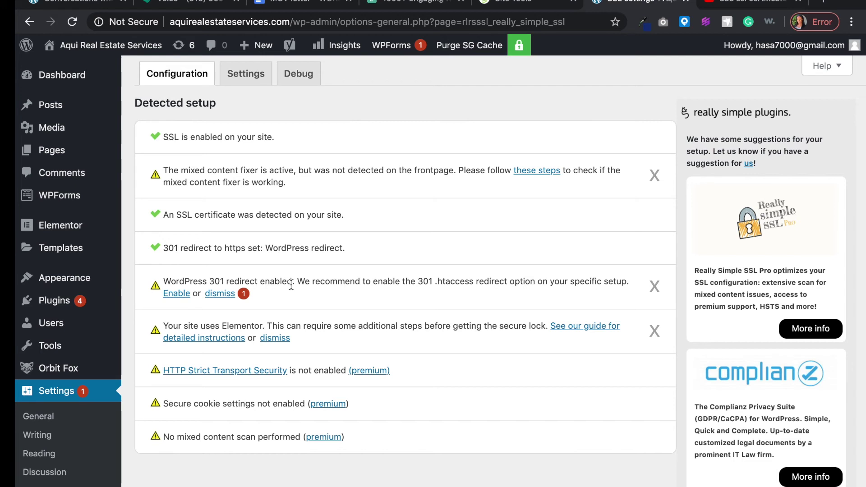
{"action": "left_click", "coordinate": [181, 294]}
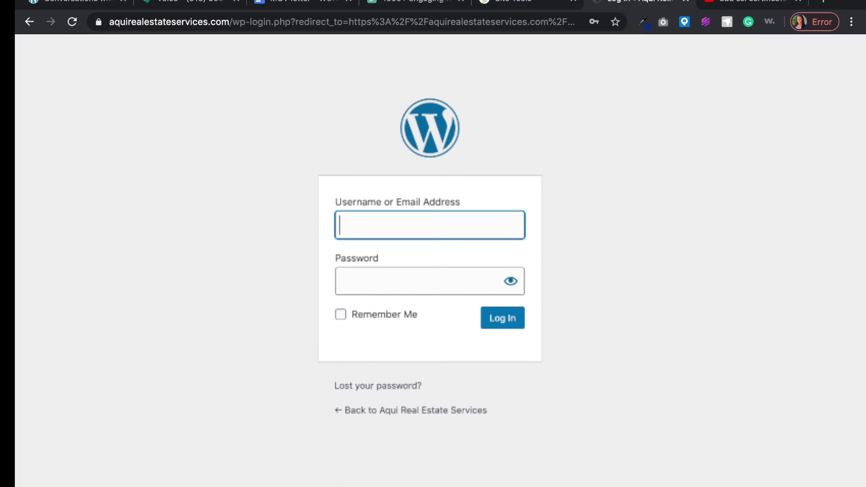
Glance at the SiteGround certificate, then reload the WordPress login page over HTTPS
{"action": "left_click", "coordinate": [512, 4]}
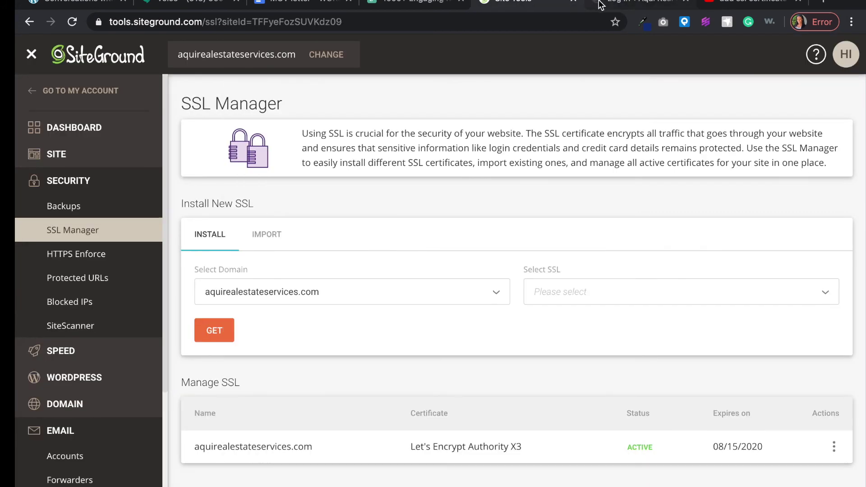
{"action": "left_click", "coordinate": [600, 5]}
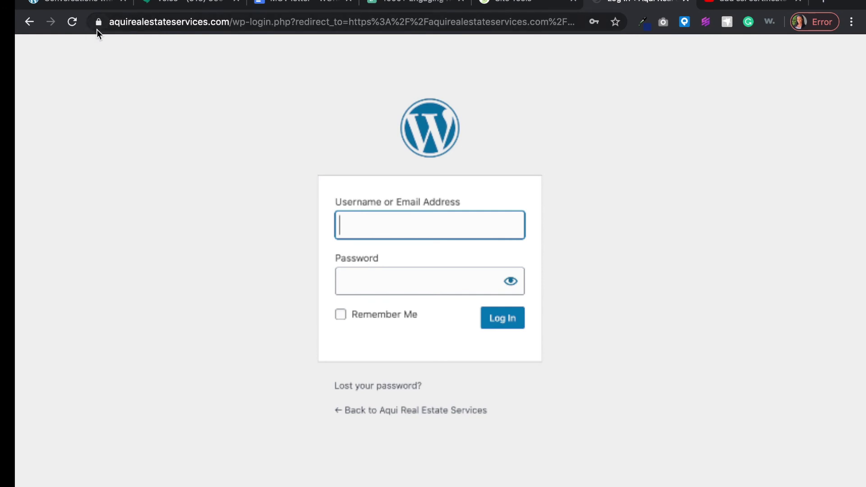
{"action": "key", "text": "super+r"}
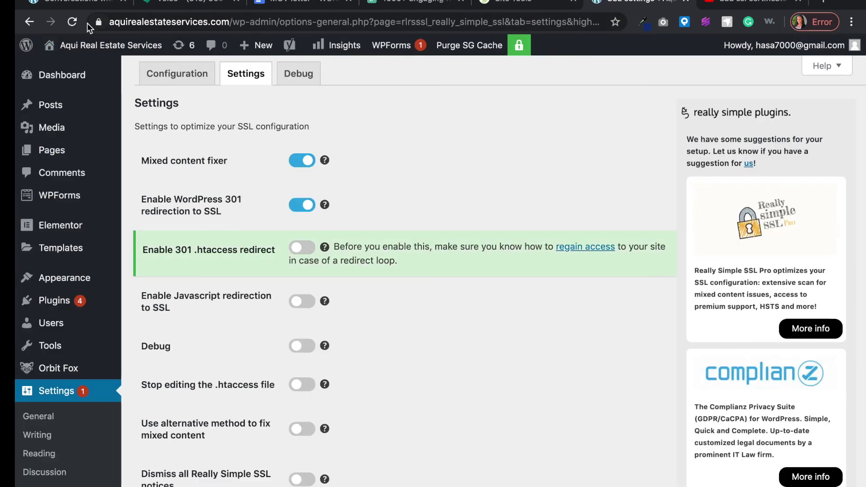
Switch on 'Enable 301 .htaccess redirect' and reload to confirm the setting stuck
{"action": "scroll", "coordinate": [229, 191], "scroll_direction": "down", "scroll_amount": 5}
{"action": "scroll", "coordinate": [229, 190], "scroll_direction": "up", "scroll_amount": 5}
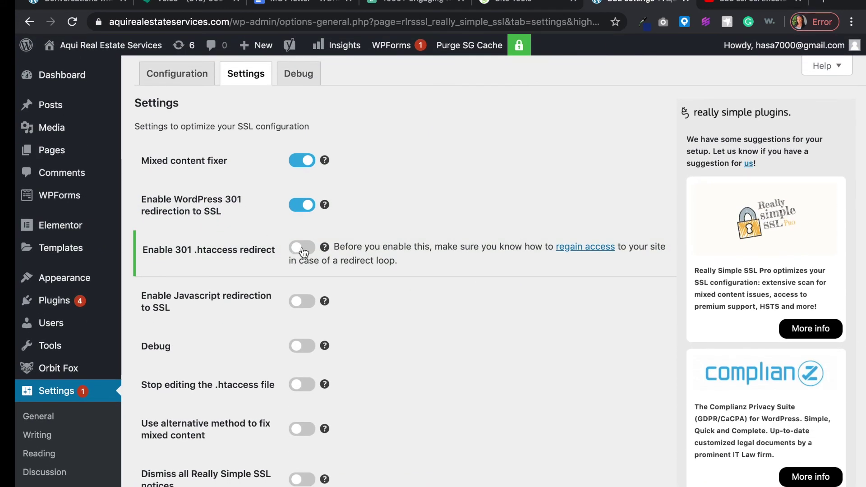
{"action": "left_click", "coordinate": [300, 247]}
{"action": "scroll", "coordinate": [206, 283], "scroll_direction": "down", "scroll_amount": 2}
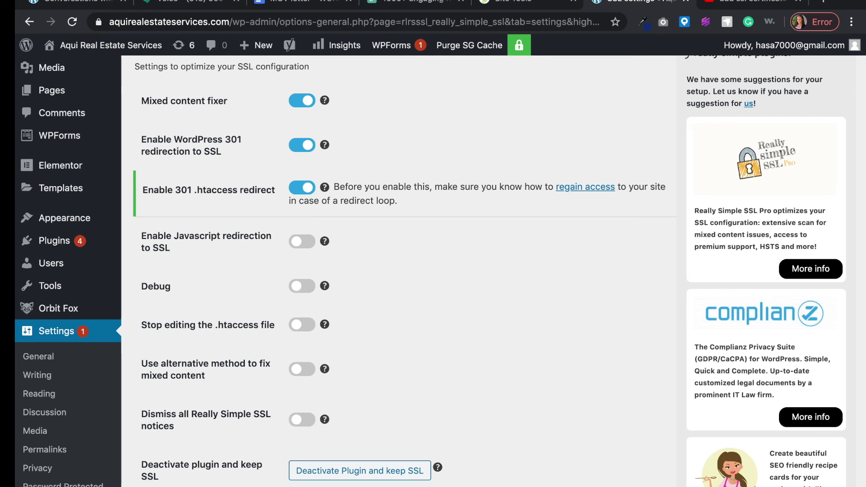
{"action": "key", "text": "super+r"}
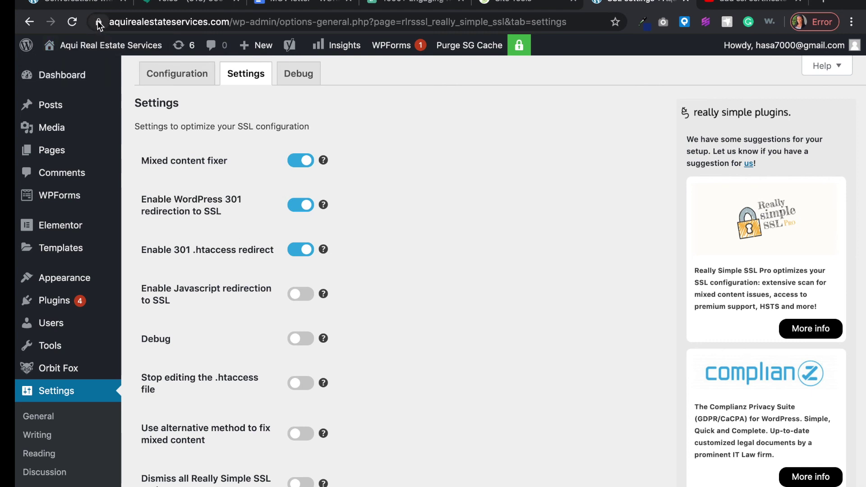
{"action": "scroll", "coordinate": [233, 249], "scroll_direction": "down", "scroll_amount": 5}
{"action": "scroll", "coordinate": [232, 248], "scroll_direction": "up", "scroll_amount": 5}
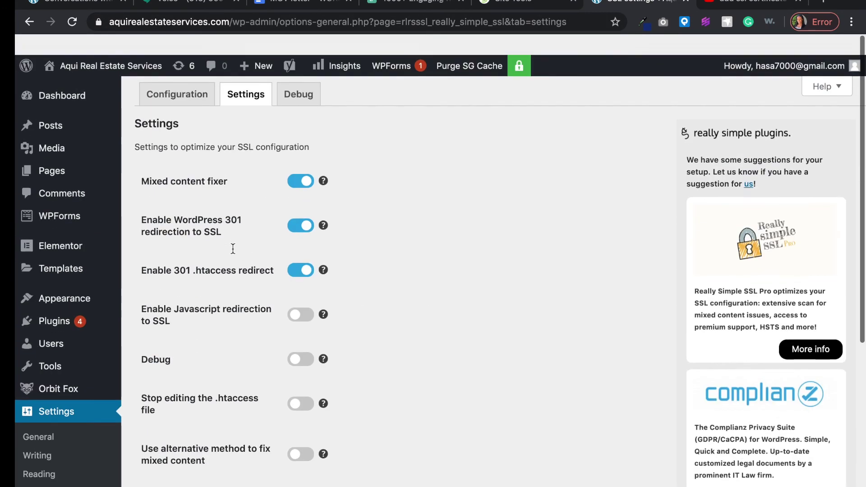